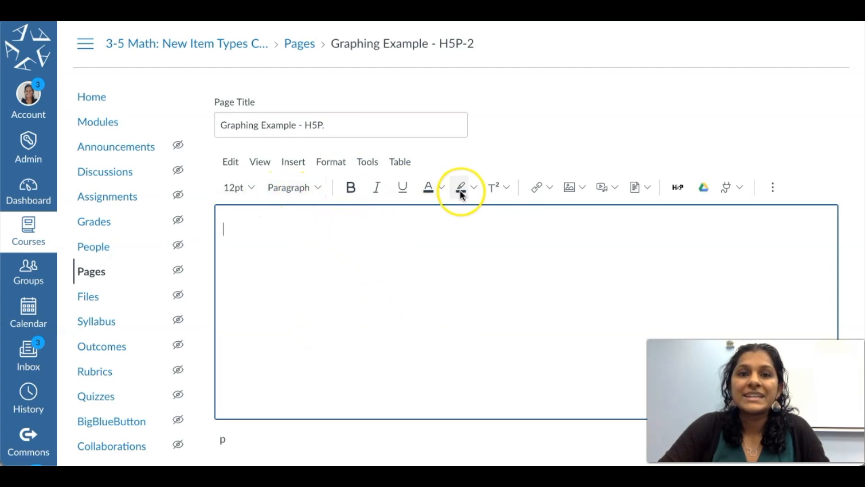
Step: Create new H5P interactive content of the Find Multiple Hotspots type, listing the content types from A to Z
left_click(678, 187)
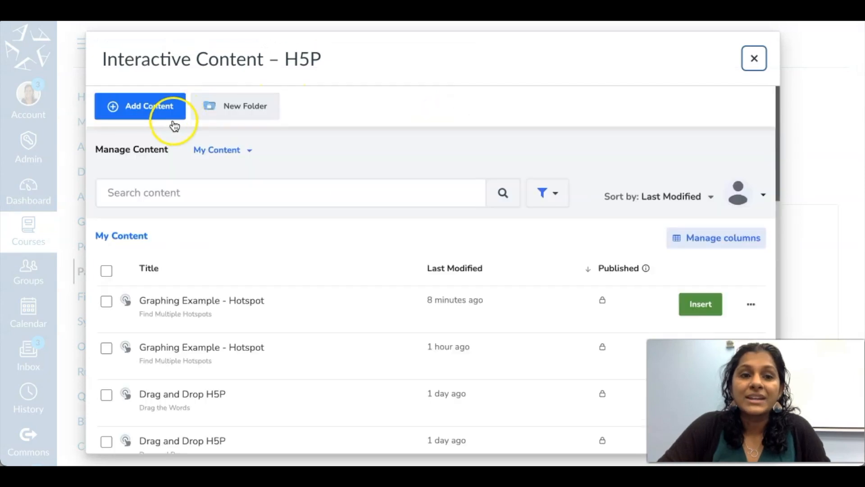
left_click(127, 108)
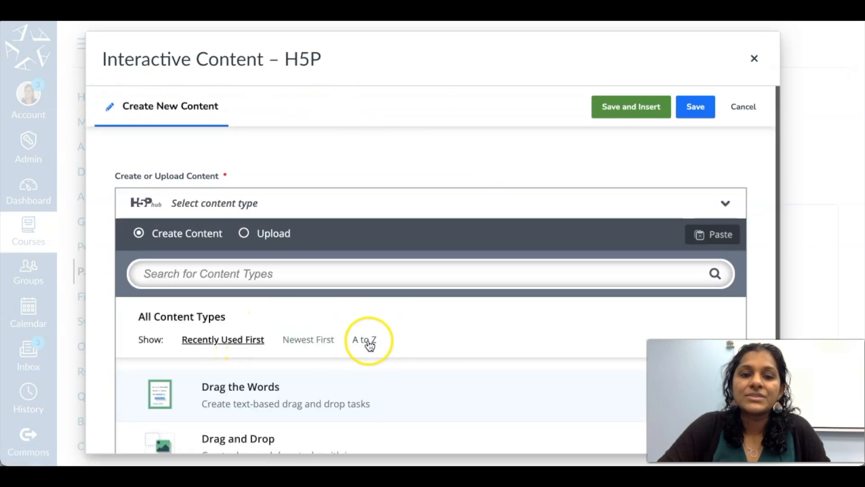
left_click(368, 343)
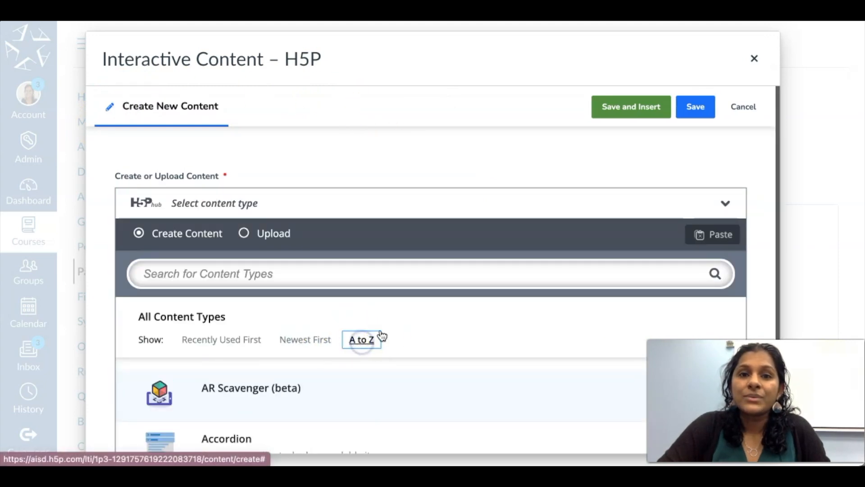
scroll(409, 351, "down", 5)
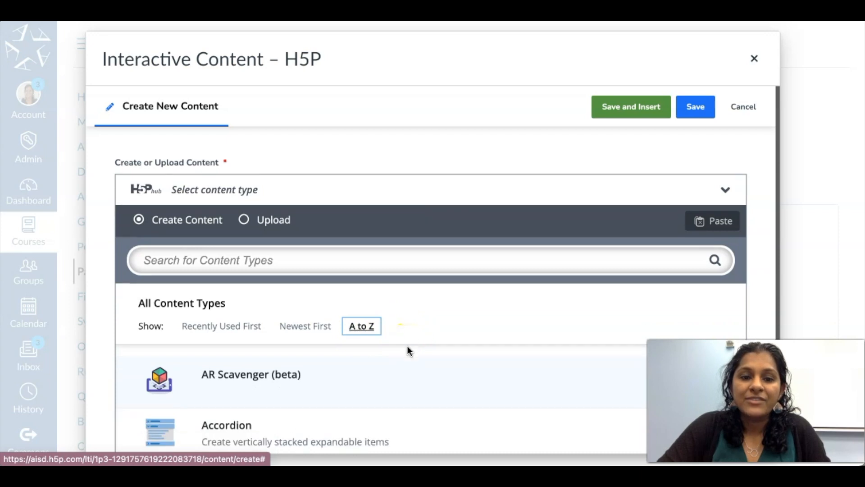
scroll(408, 350, "down", 3)
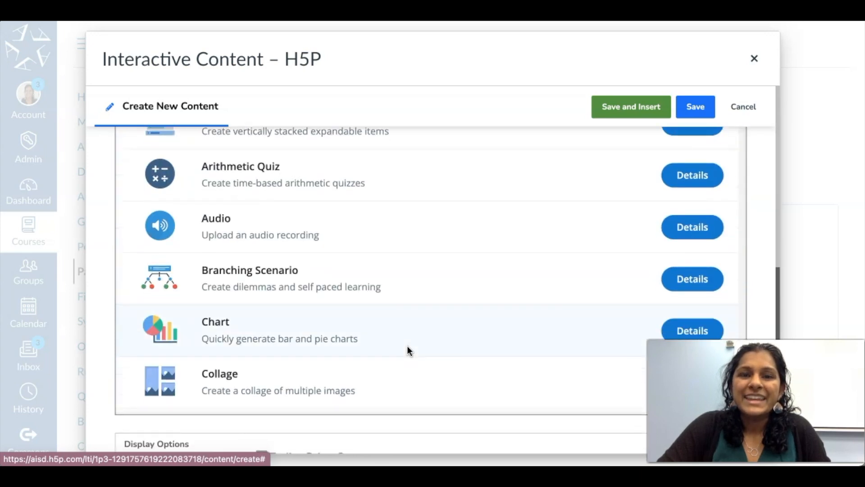
scroll(408, 350, "down", 12)
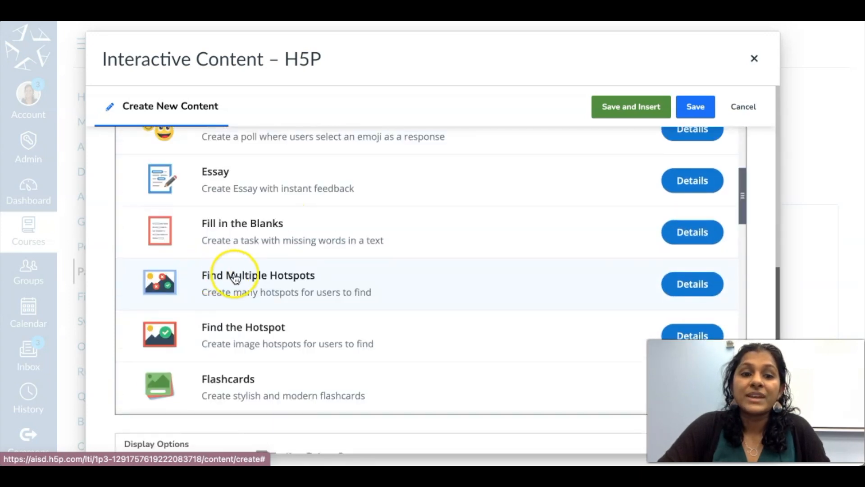
left_click(251, 280)
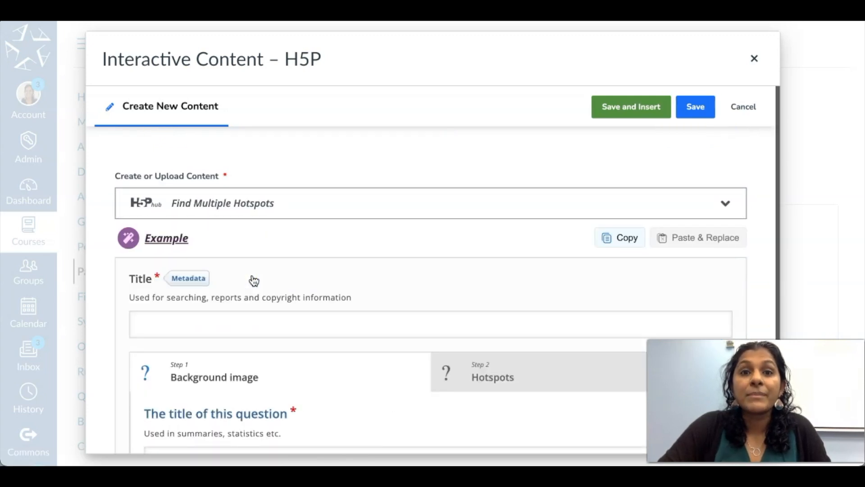
Step: Title the hotspot content "Graphing Example - Hotspot"
scroll(355, 214, "down", 2)
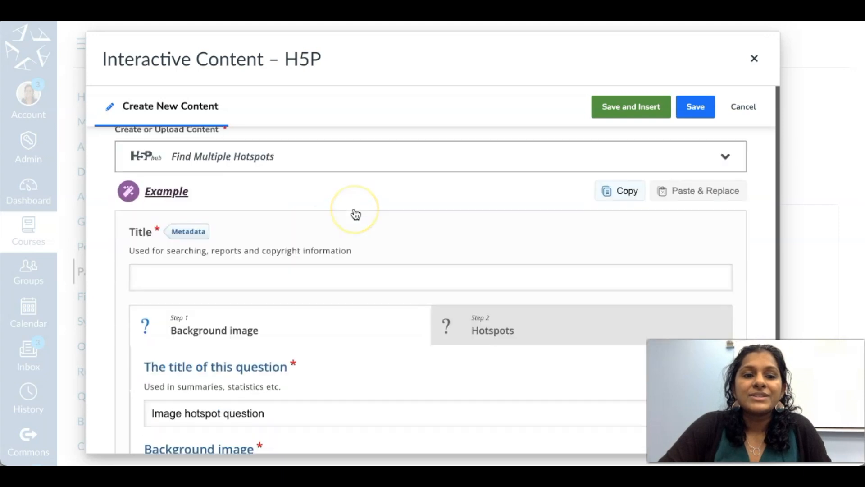
scroll(355, 214, "up", 1)
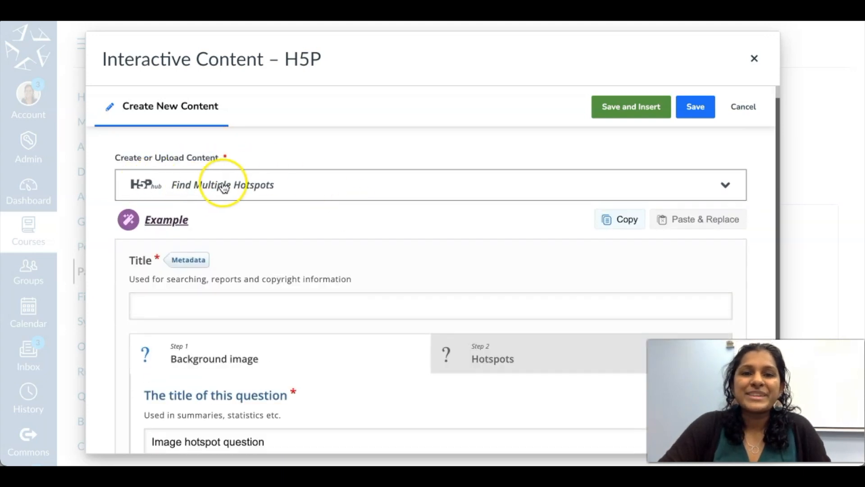
left_click(200, 305)
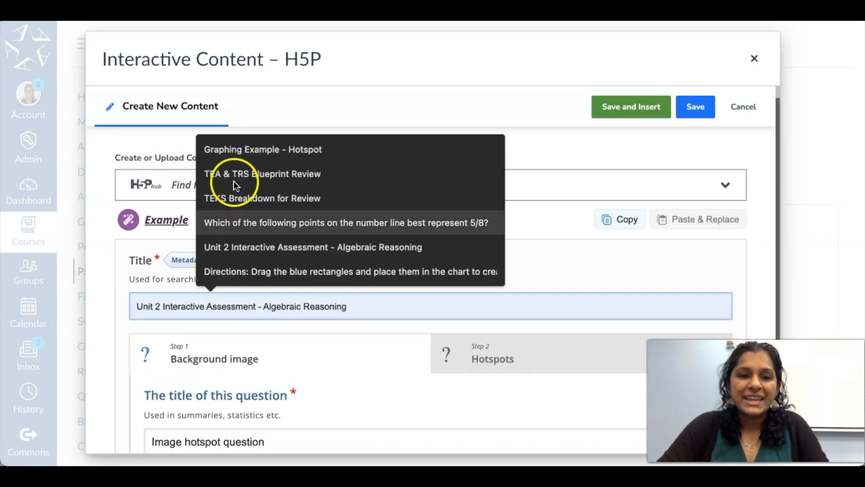
left_click(235, 152)
Step: Replace the default question title with "M&M Graphing"
scroll(278, 336, "down", 1)
scroll(277, 335, "down", 3)
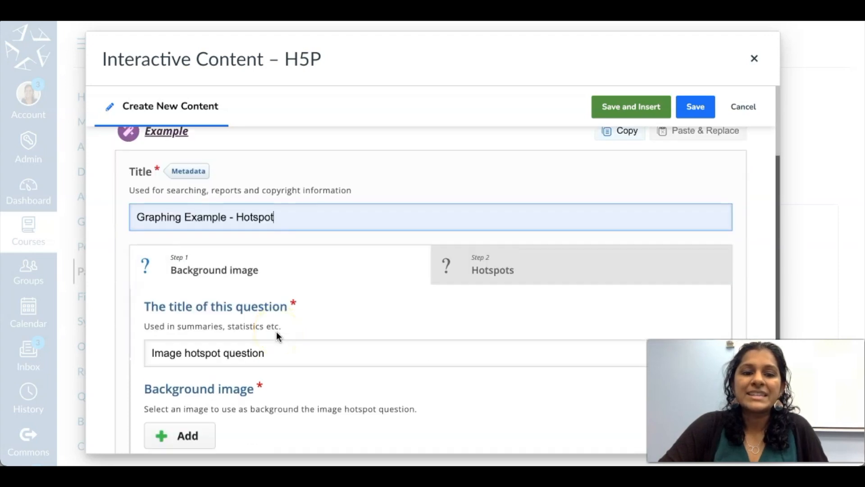
left_click(278, 354)
left_click_drag(153, 338, 116, 339)
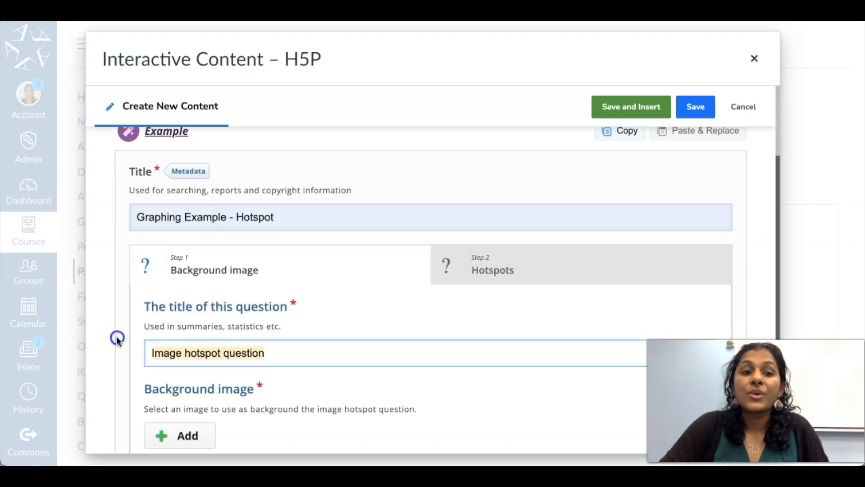
key("BackSpace")
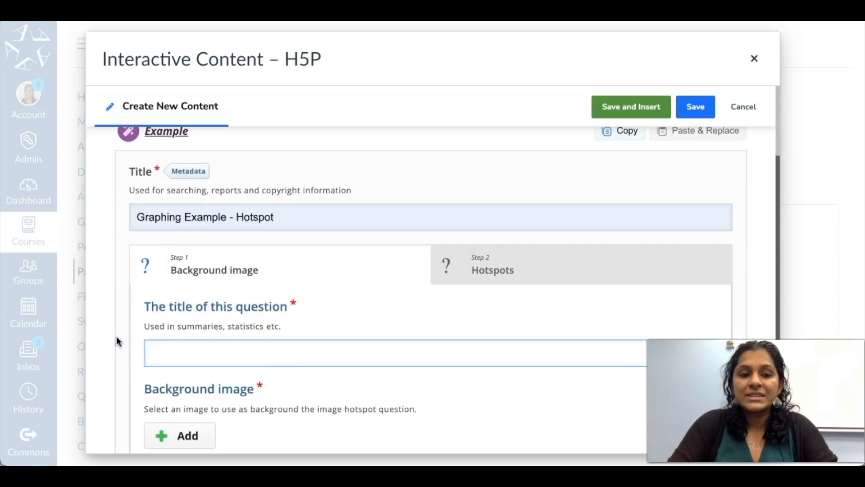
type("M&M")
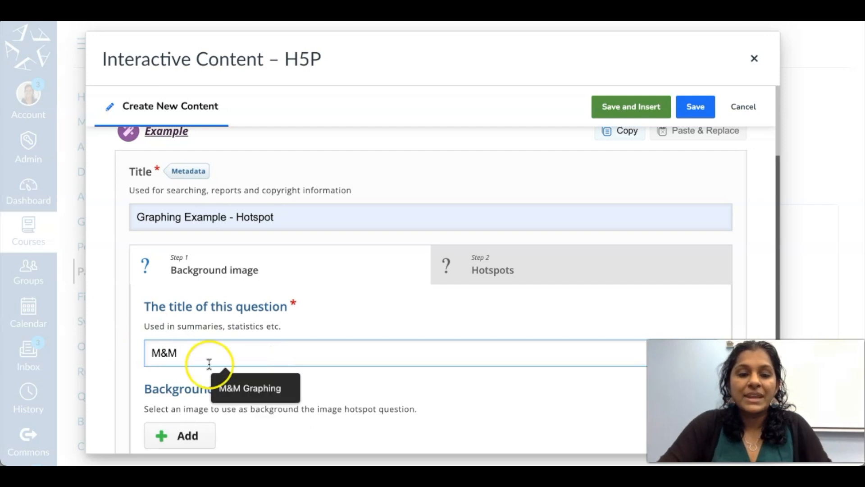
left_click(239, 388)
scroll(347, 351, "down", 1)
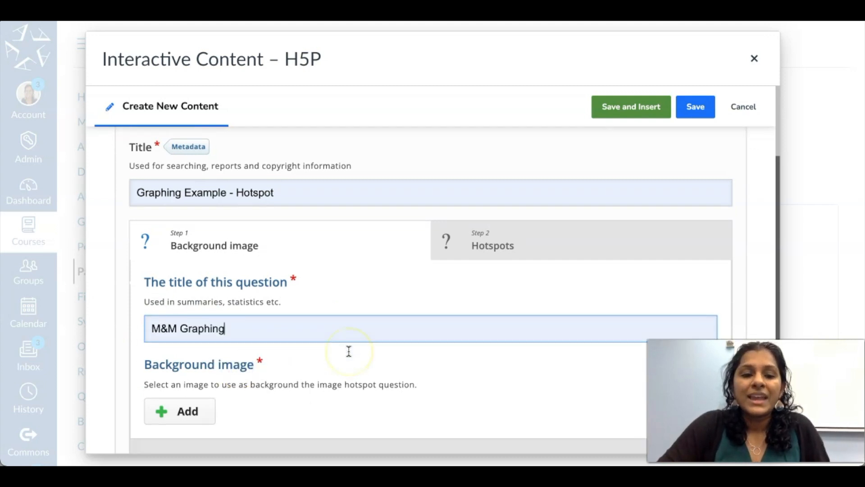
scroll(349, 351, "up", 1)
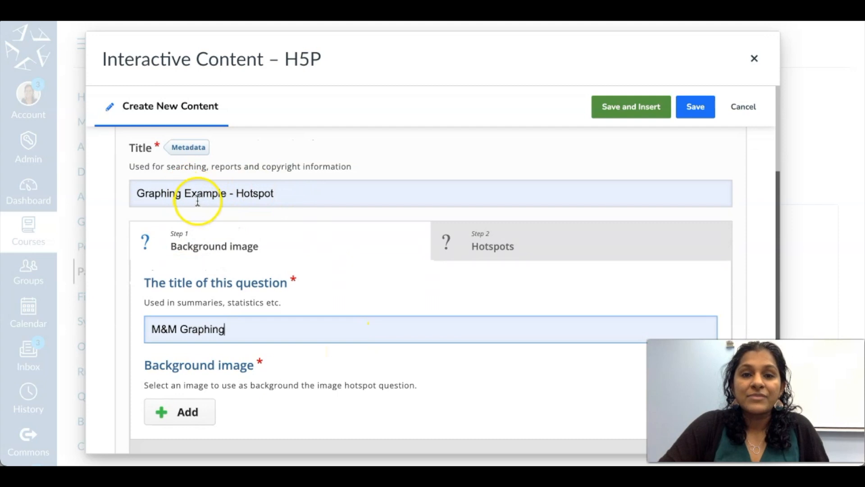
Step: Add Graphing Examples2.png from the Desktop as the question's background image
scroll(183, 320, "down", 2)
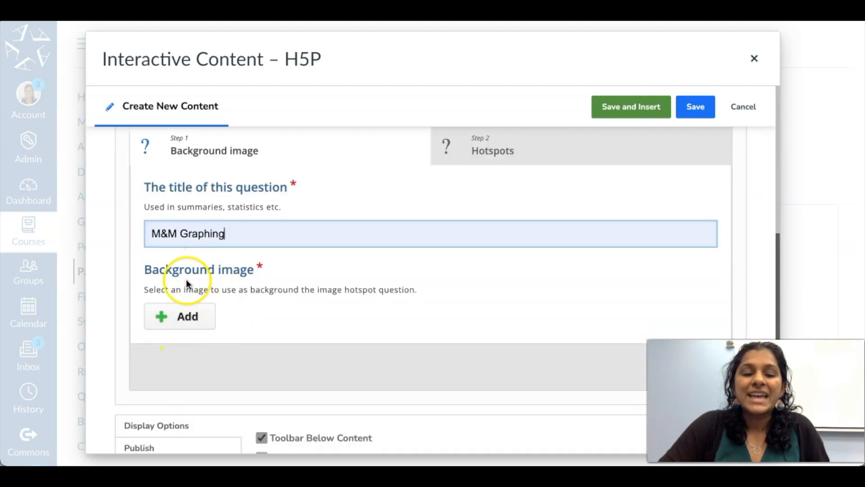
left_click(169, 325)
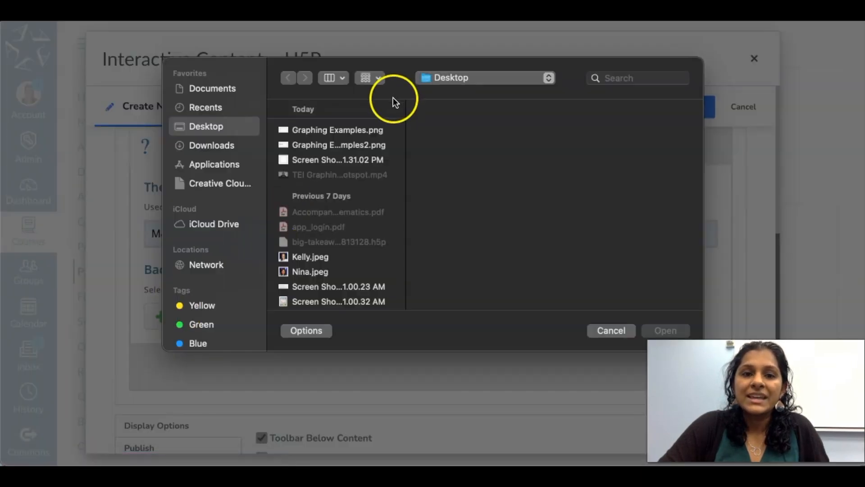
double_click(362, 144)
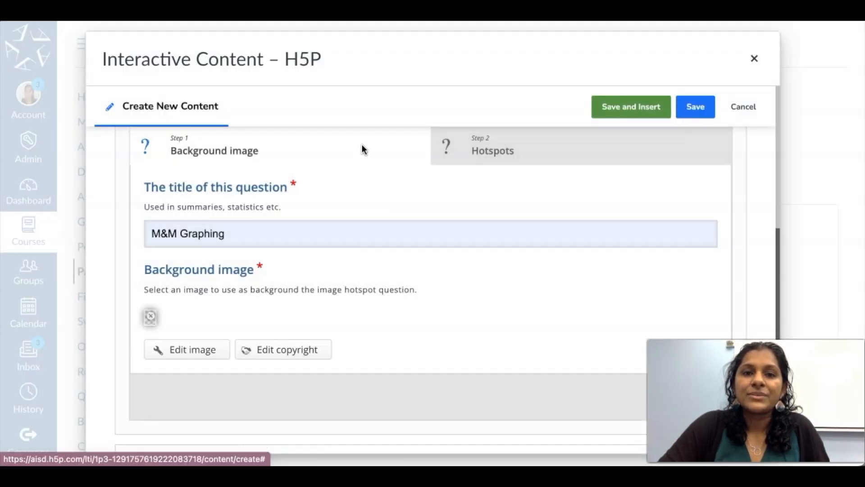
scroll(348, 301, "up", 2)
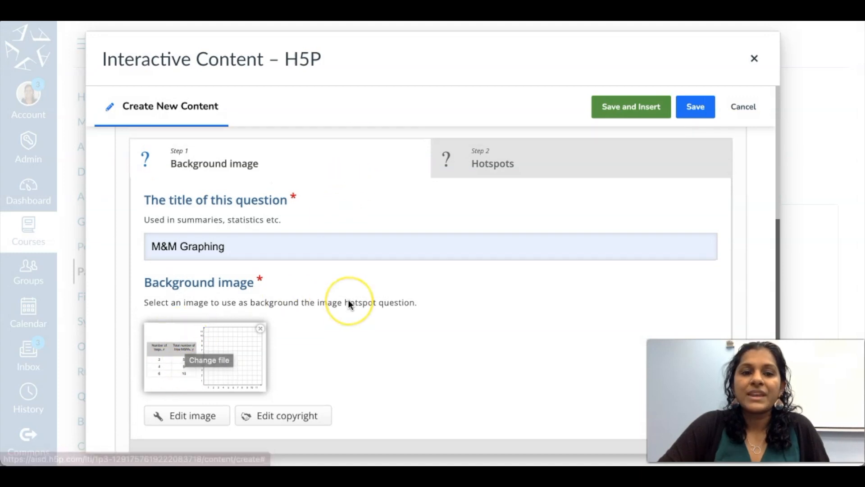
scroll(348, 299, "up", 5)
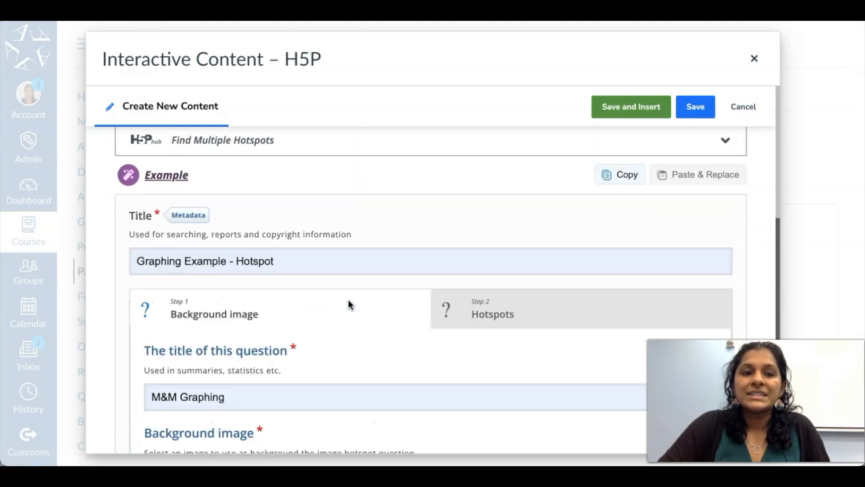
scroll(348, 299, "up", 1)
Step: In the Hotspots step, fill in the "The class is finding data, using M&Ms" task description and the hotspot name "Plotting Points"
scroll(348, 302, "down", 3)
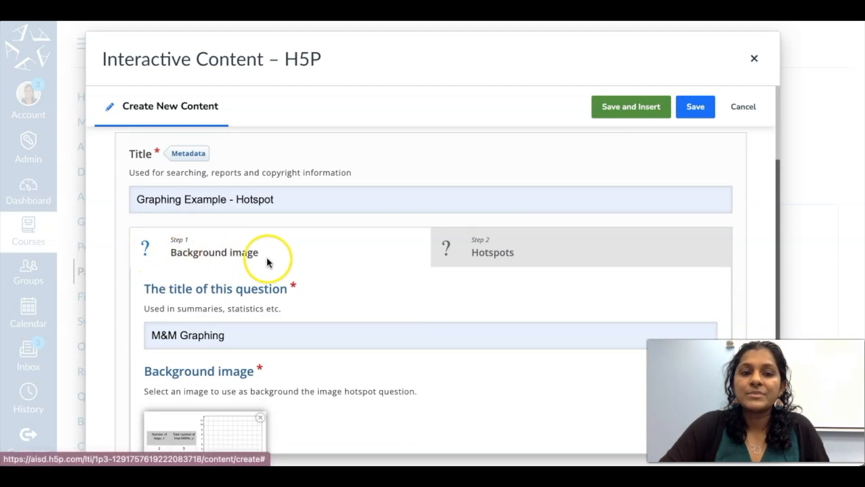
left_click(477, 259)
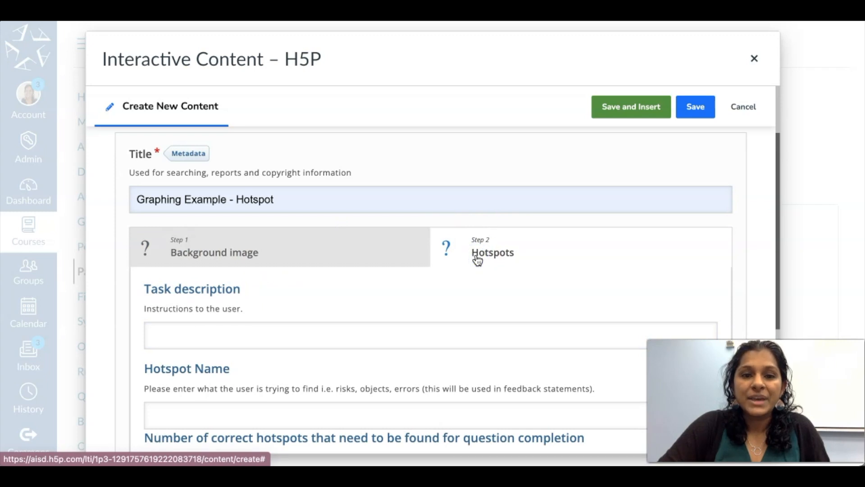
scroll(473, 257, "down", 3)
left_click(251, 217)
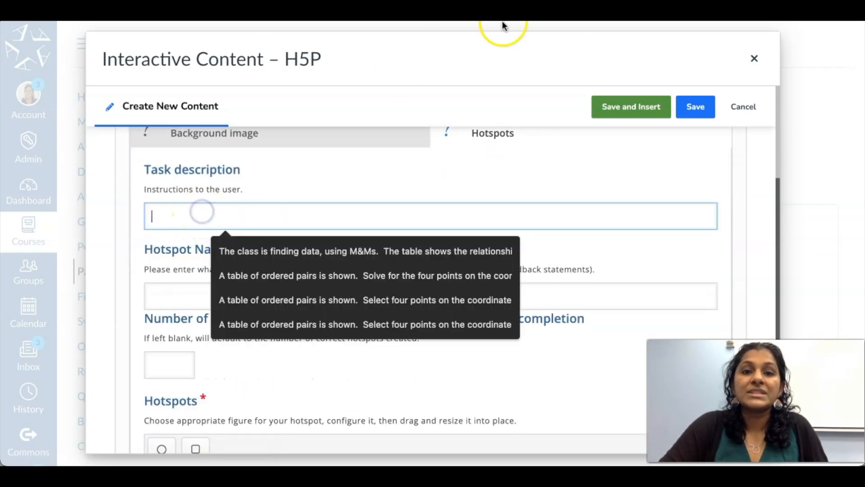
left_click(254, 251)
left_click(254, 300)
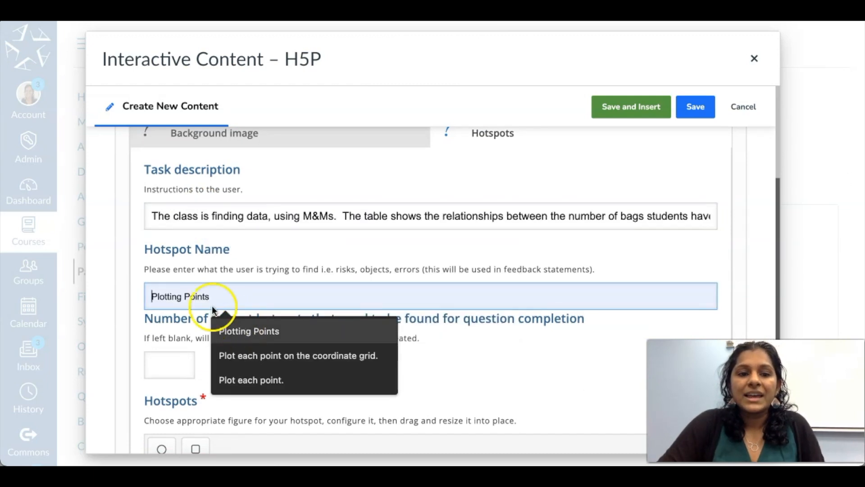
left_click(251, 330)
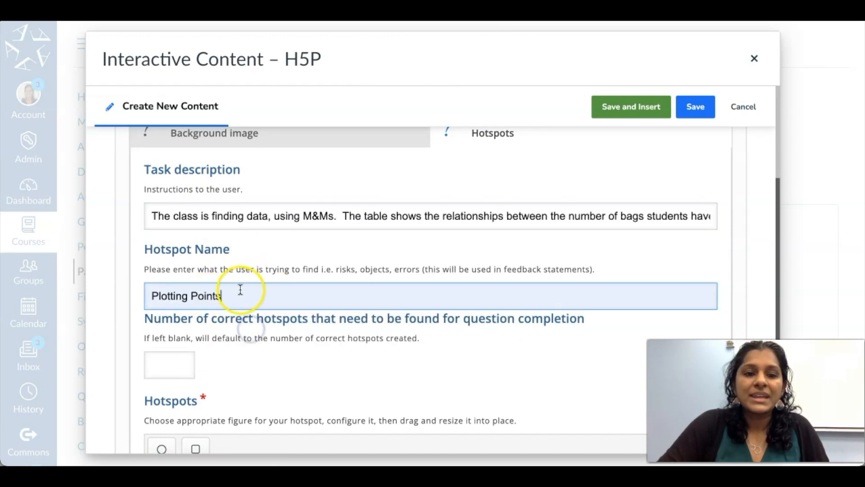
Step: Set the number of correct hotspots needed for question completion to 3
scroll(235, 290, "down", 2)
scroll(340, 282, "down", 6)
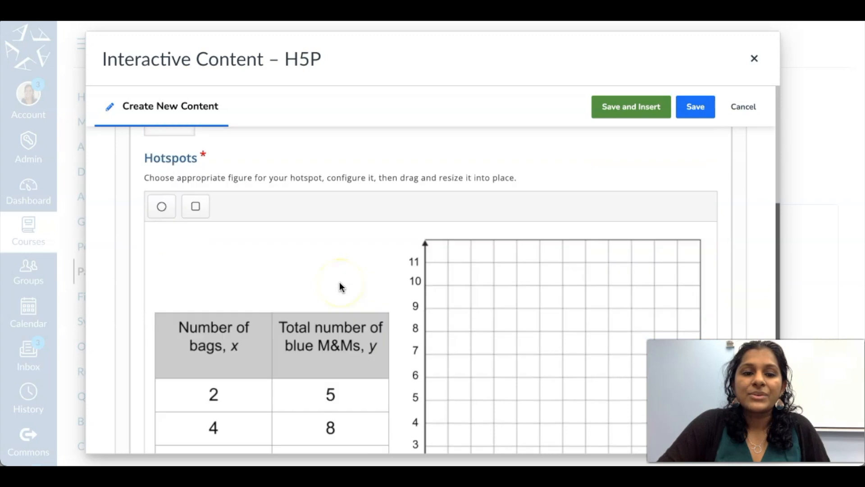
scroll(339, 282, "up", 3)
left_click(180, 170)
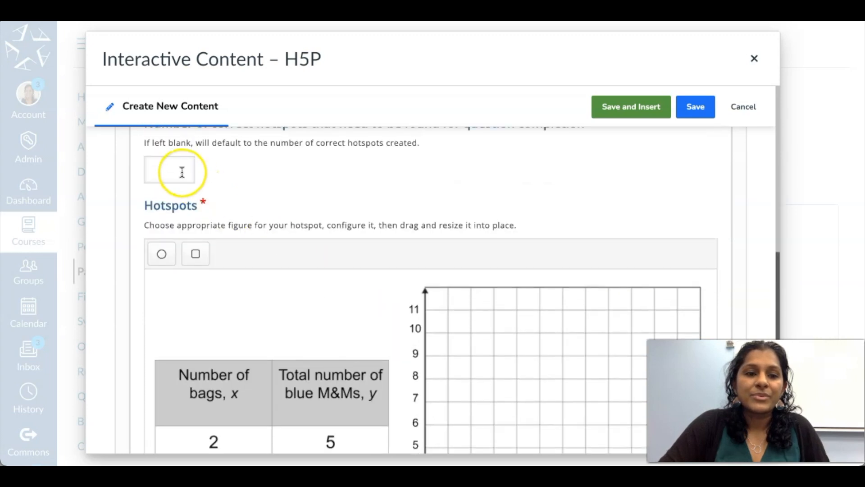
type("3")
Step: Add a circular hotspot marked as correct with the feedback "Good job!"
scroll(318, 231, "down", 3)
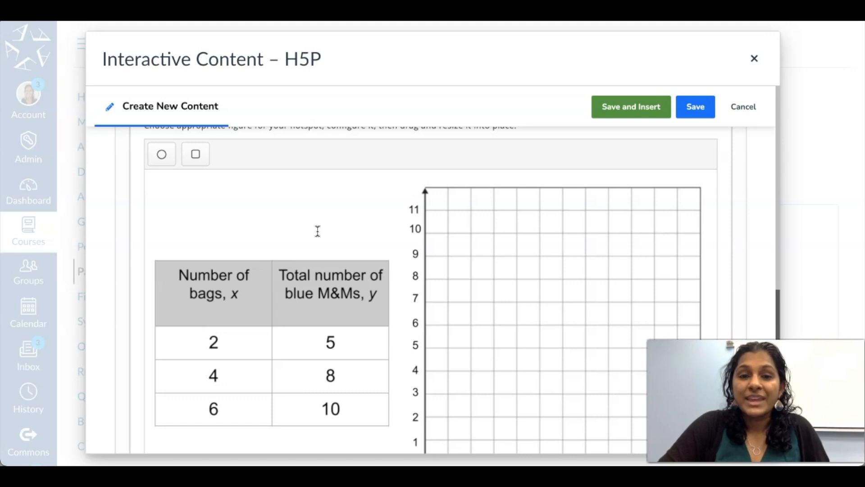
scroll(317, 231, "down", 1)
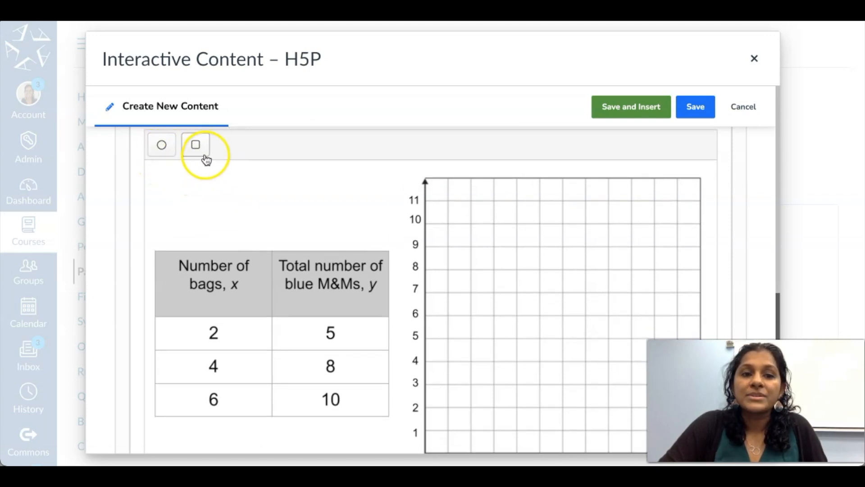
left_click(158, 149)
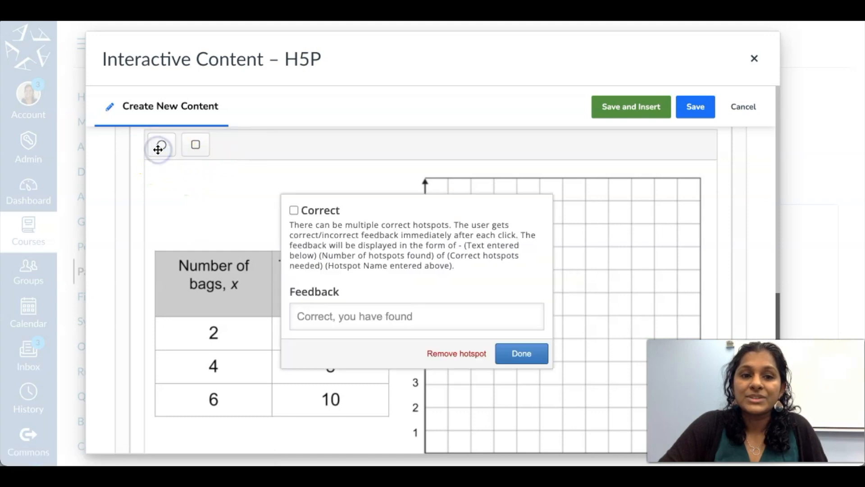
left_click(294, 210)
left_click(320, 322)
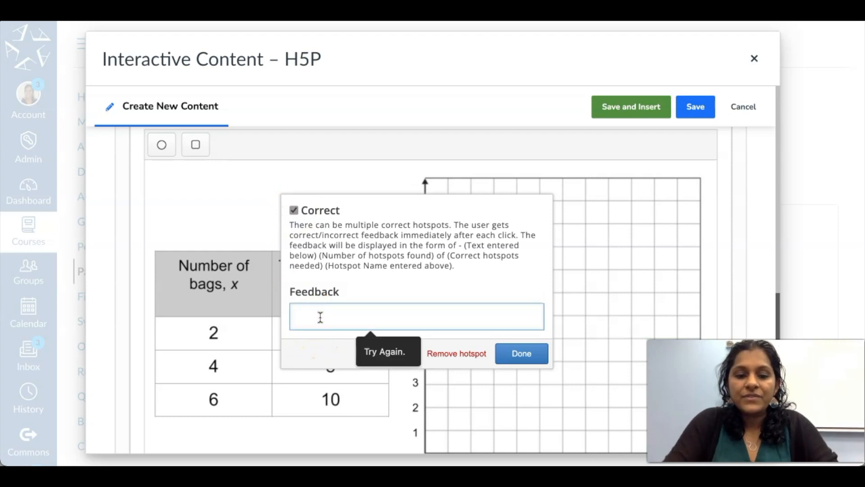
type("Good job!")
left_click(534, 353)
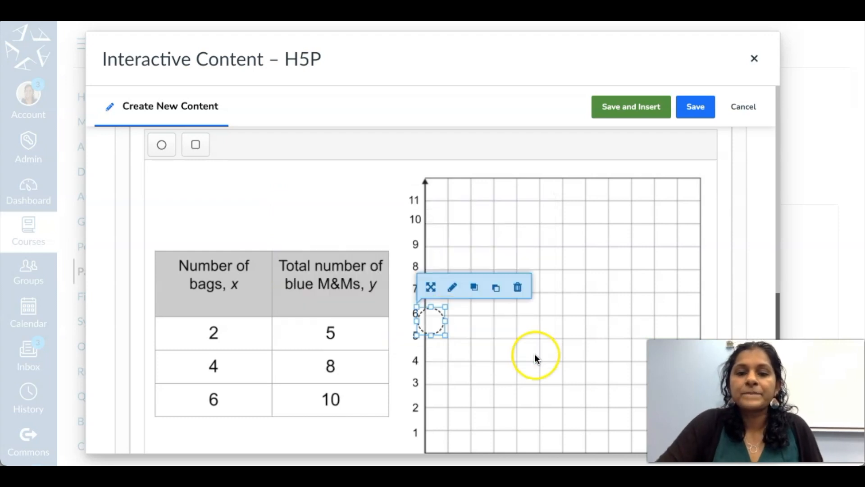
Step: Move the circular hotspot onto the x = 2 grid line near y = 5 and shrink it to 30 × 30
left_click_drag(434, 318, 476, 303)
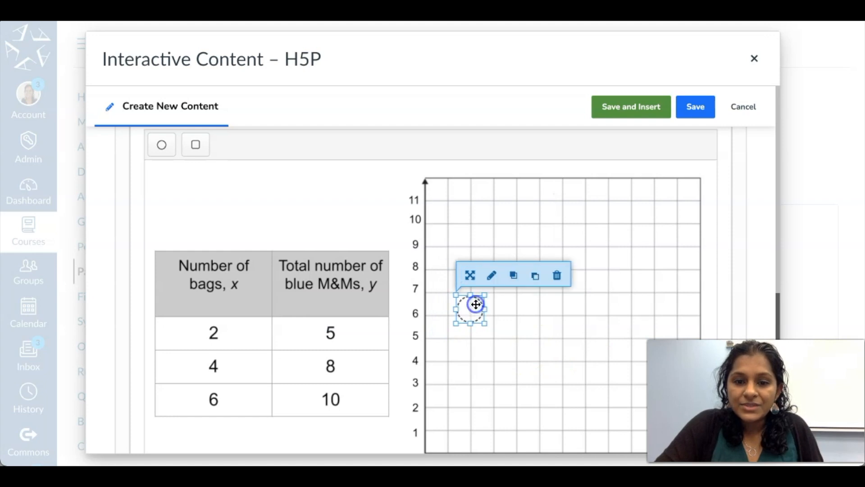
scroll(476, 303, "down", 1)
left_click(479, 276)
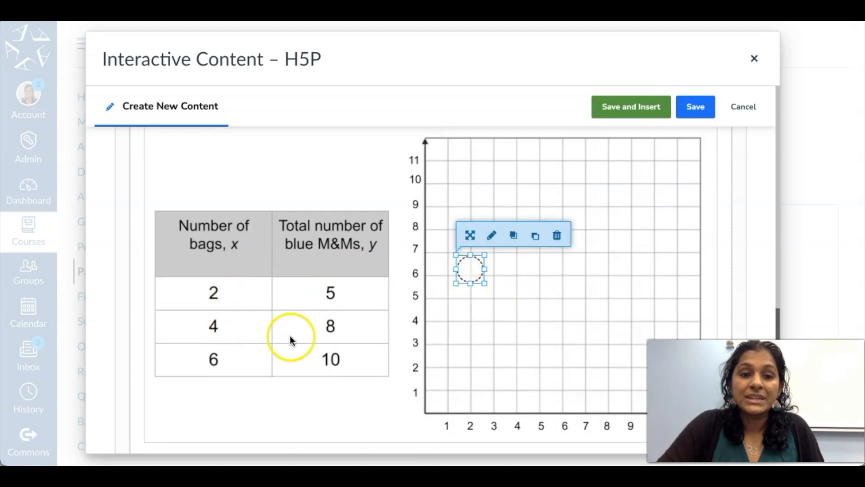
left_click_drag(455, 255, 466, 293)
Step: Nudge the small circular hotspot until it is centred on the grid point (2, 5)
key("Down")
key("Down")
key("Down")
key("Down")
key("Down")
key("Down")
key("Down")
key("Down")
key("Right")
key("Right")
key("Right")
key("Right")
key("Right")
key("Right")
key("Right")
key("Left")
key("Up")
key("Down")
key("Right")
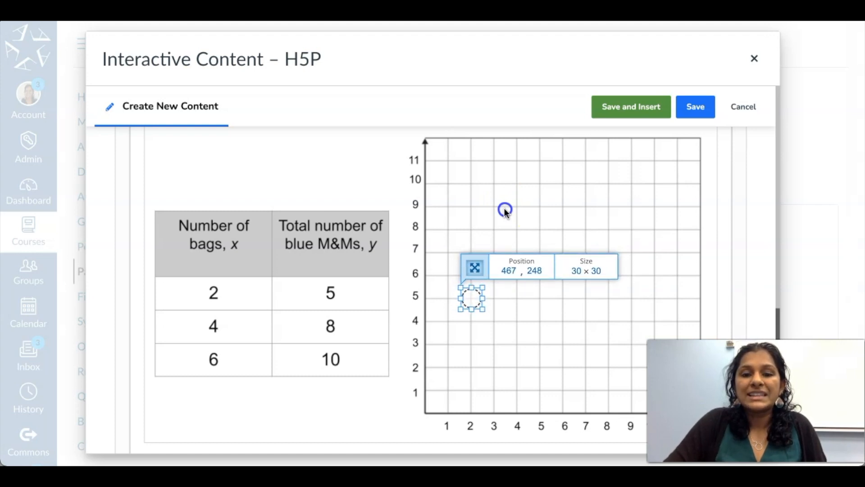
left_click(504, 209)
Step: Add a second circular hotspot marked as correct with the feedback "Wonderful!" and place it on the point (4, 8)
scroll(479, 279, "up", 2)
left_click(163, 170)
left_click(294, 230)
left_click(390, 344)
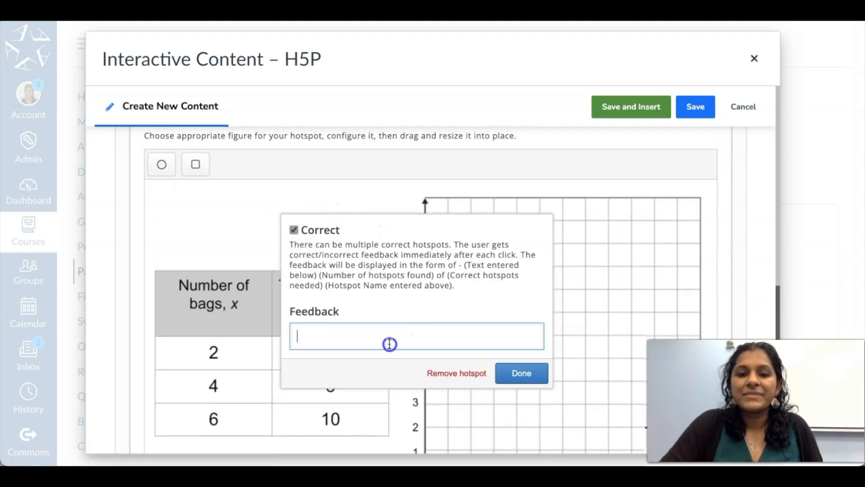
type("Wonderful!")
left_click(494, 372)
left_click_drag(451, 332, 512, 291)
Step: Add a third circular hotspot marked as correct with the feedback "Great!", sized 30 × 30 and placed on the point (6, 10)
scroll(510, 288, "up", 1)
left_click(162, 183)
scroll(296, 243, "down", 2)
left_click(296, 180)
left_click(521, 325)
left_click_drag(444, 291, 560, 196)
key("Right")
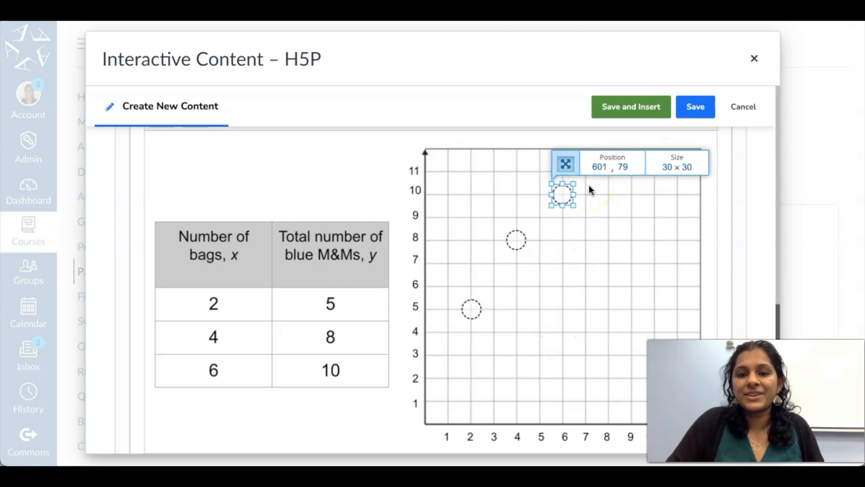
Step: Set the feedback for selecting an empty spot to "Try Again."
scroll(282, 340, "down", 3)
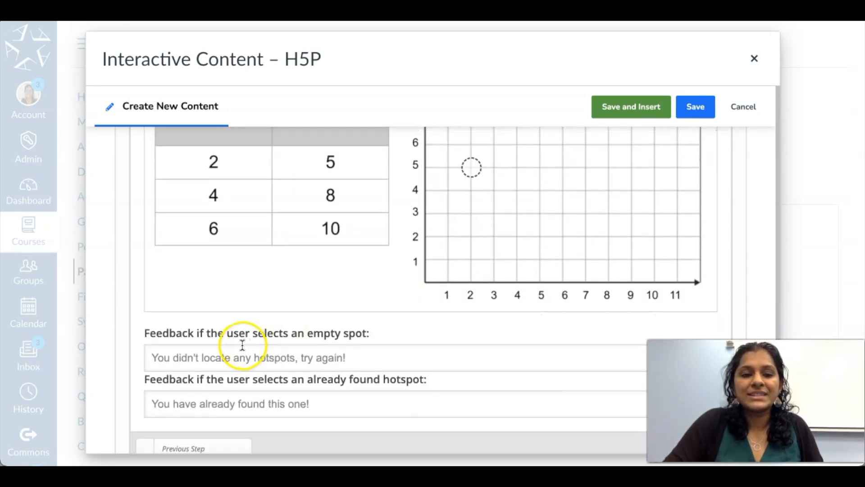
left_click(321, 359)
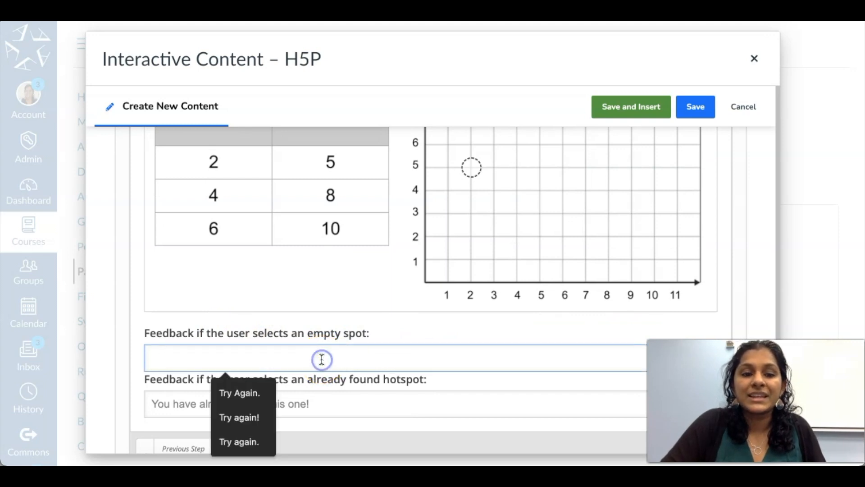
left_click(251, 401)
Step: Review the content title, question title, background image, task description, hotspot name and required hotspot count, ending at the plotted hotspots
scroll(288, 327, "down", 1)
scroll(379, 331, "up", 10)
scroll(378, 331, "up", 5)
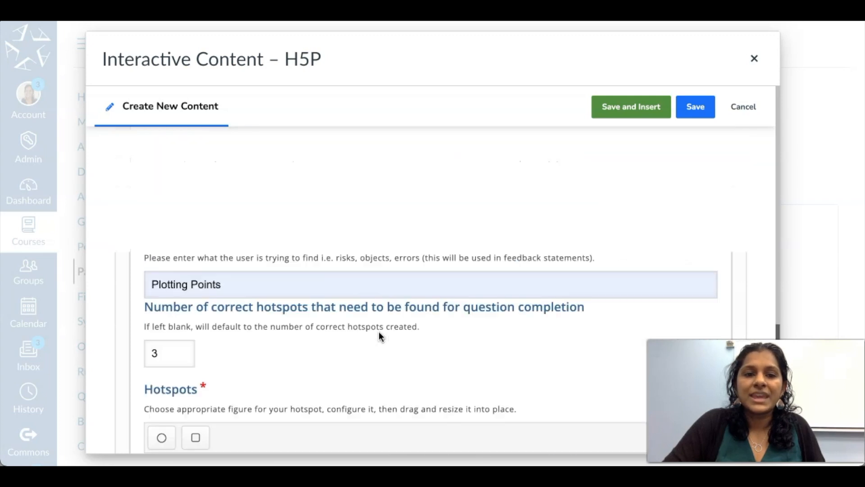
left_click(247, 234)
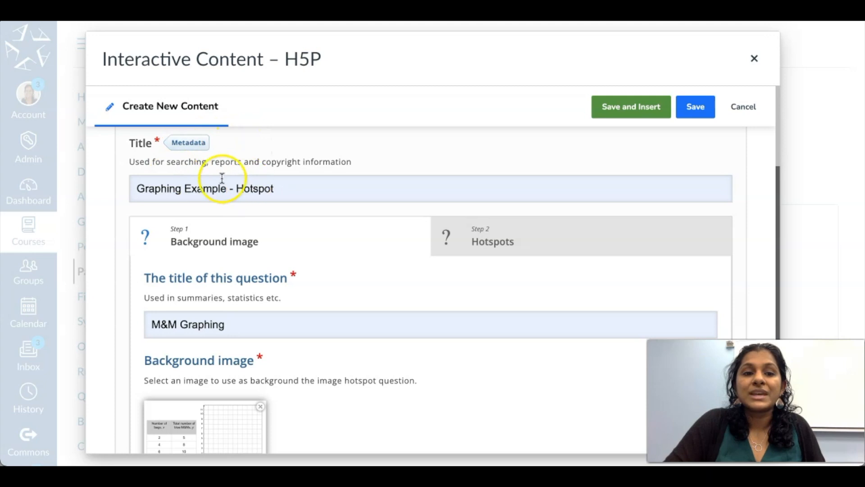
scroll(119, 225, "down", 2)
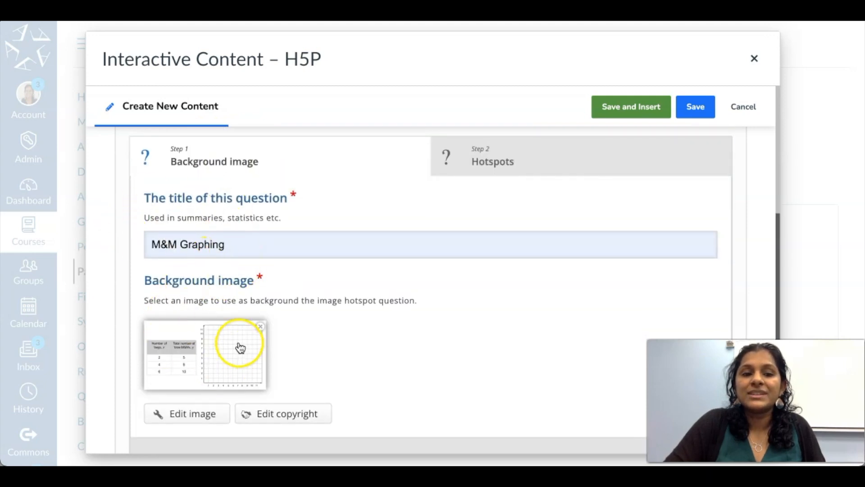
left_click(545, 157)
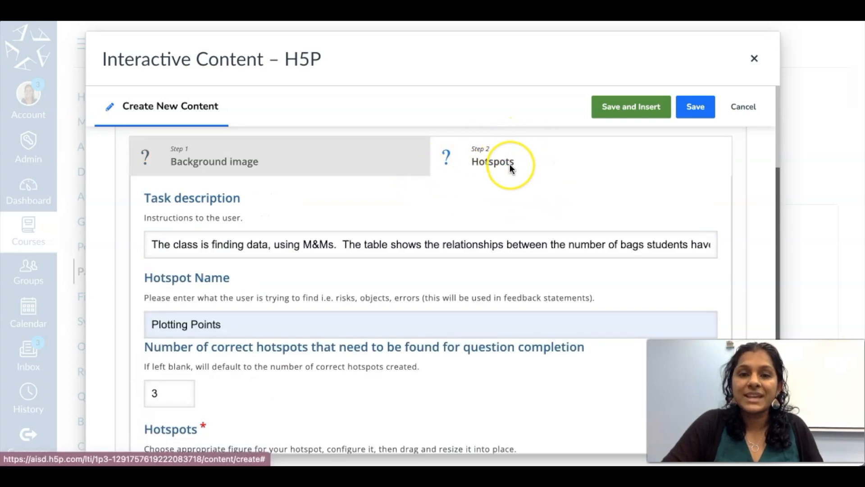
scroll(487, 163, "down", 2)
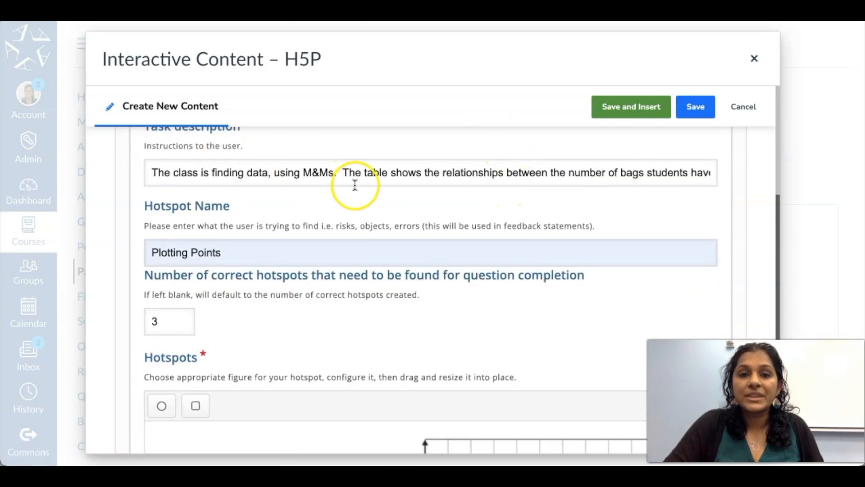
scroll(251, 249, "down", 1)
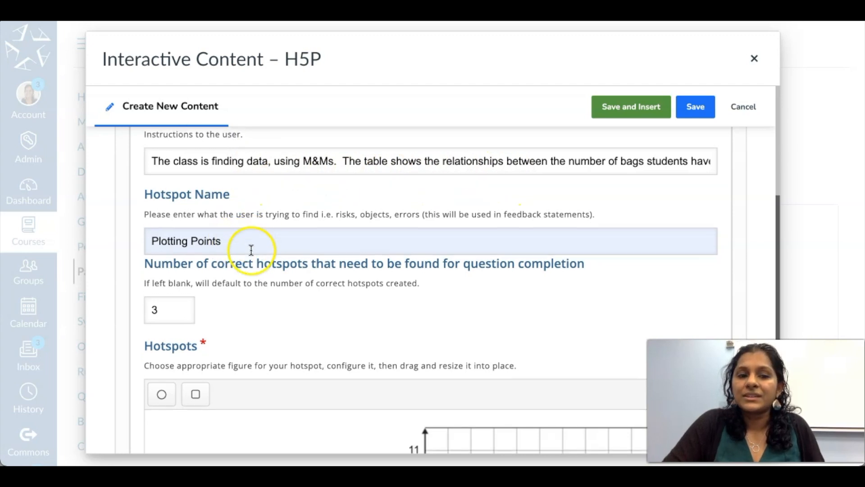
scroll(251, 249, "down", 1)
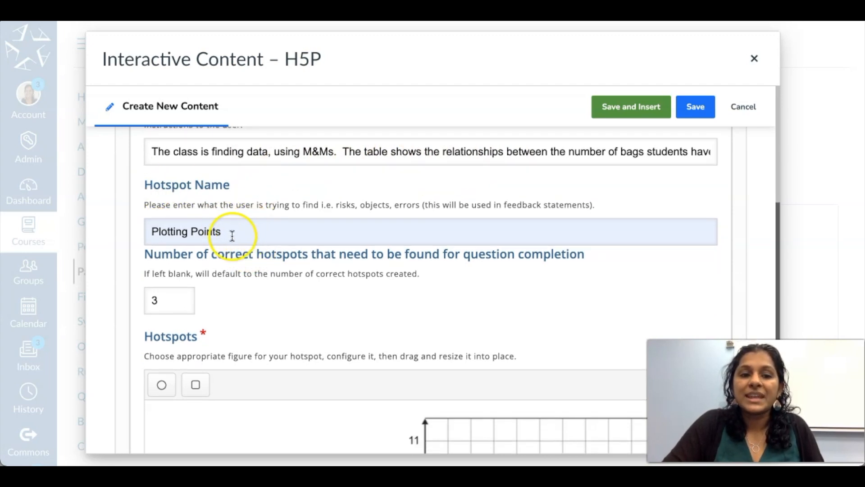
scroll(232, 235, "down", 3)
scroll(266, 217, "down", 1)
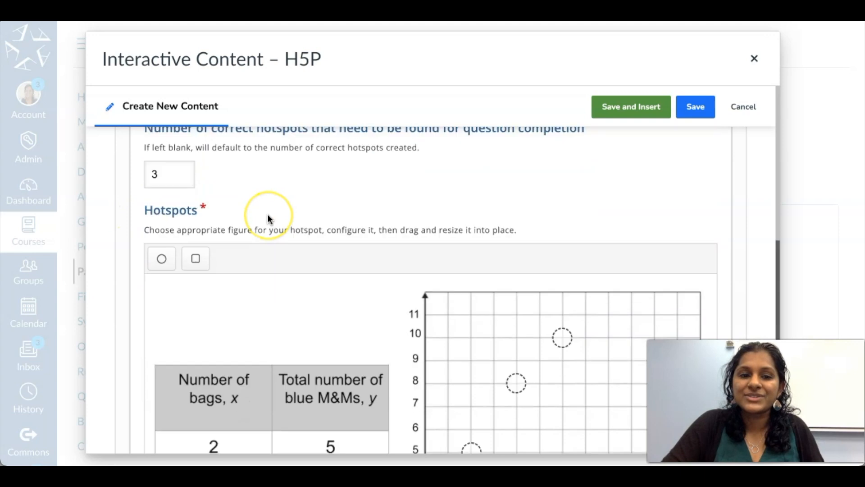
scroll(268, 219, "down", 4)
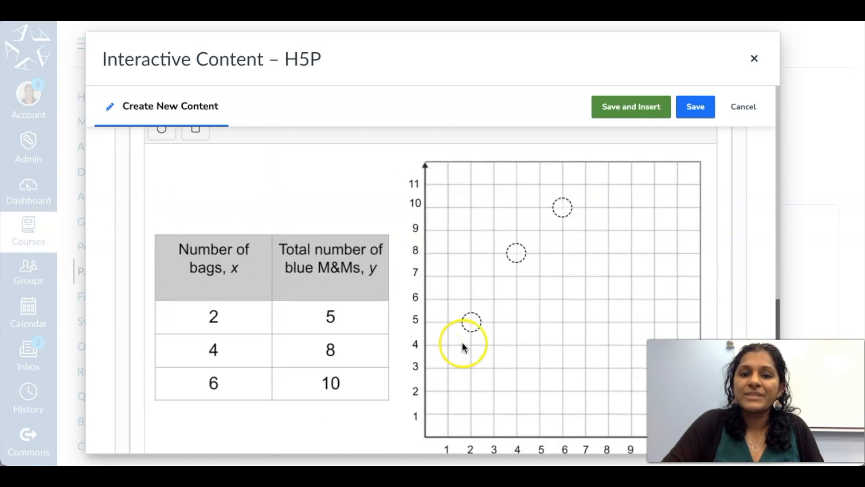
Step: Check the correct setting and feedback text of the hotspot at (6, 10), and close its settings
left_click(562, 208)
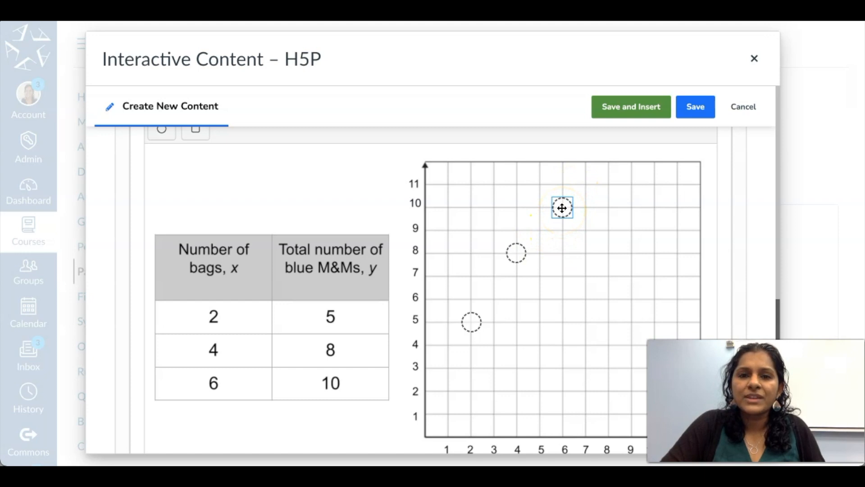
left_click(562, 209)
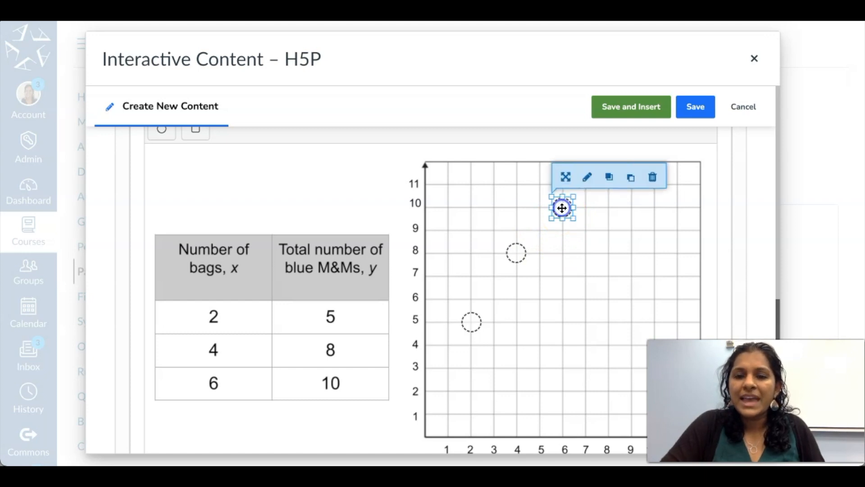
left_click(587, 178)
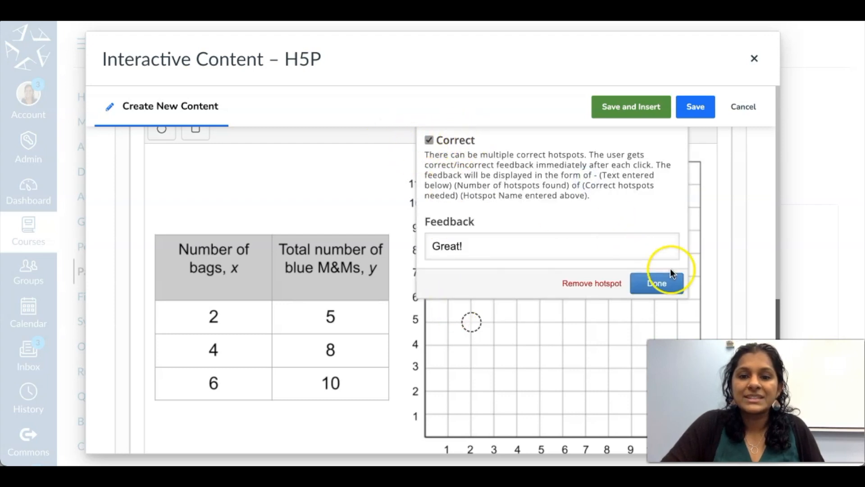
left_click(656, 284)
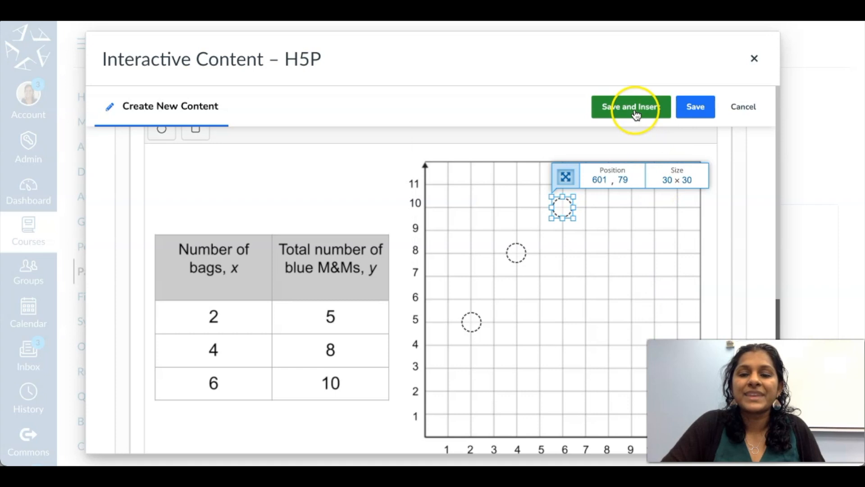
Step: Save the hotspot question, insert it into the "Graphing Example - H5P." page, and bring up the embedded question
left_click(619, 111)
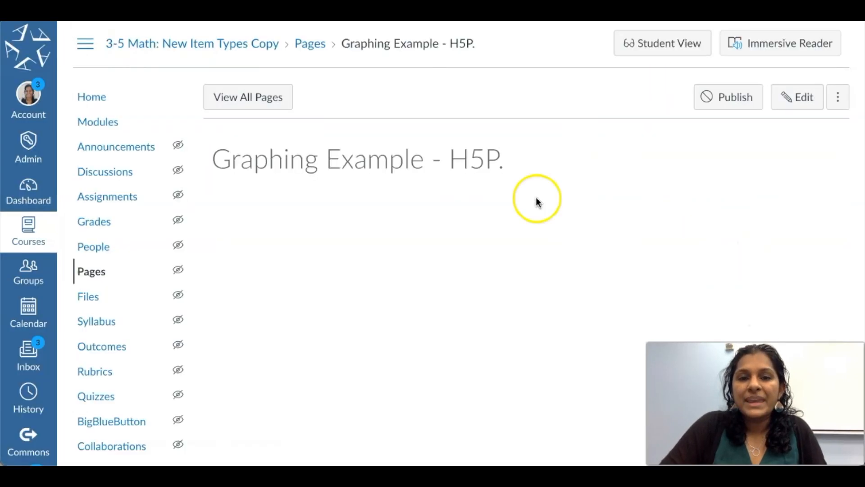
scroll(557, 244, "down", 2)
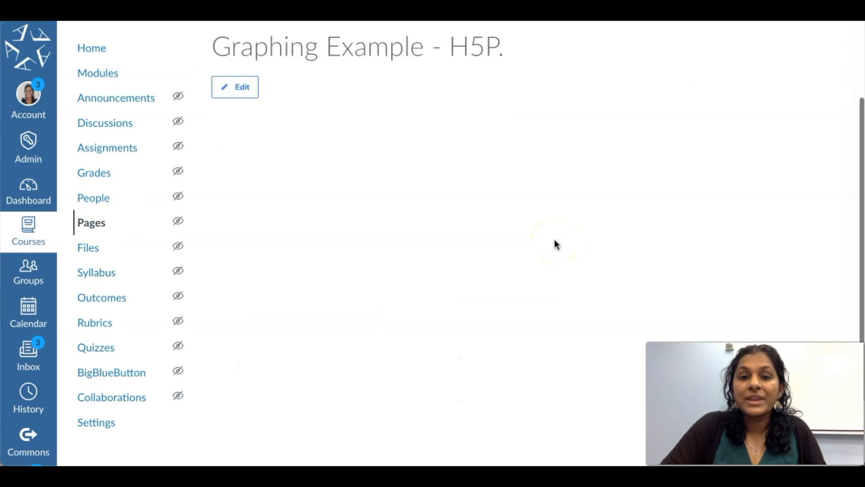
scroll(554, 239, "down", 2)
Step: Test the embedded question by choosing incorrect spots as well as the points (2, 5), (4, 8) and (6, 10), and check the feedback
left_click(650, 169)
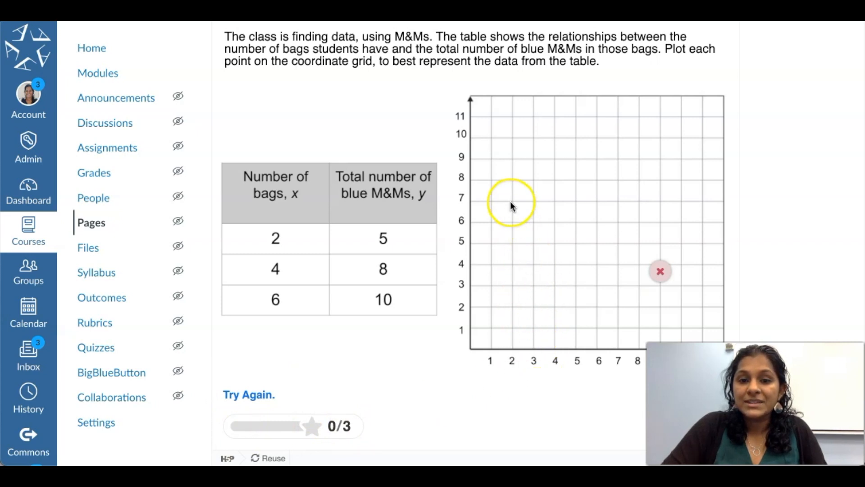
left_click(511, 243)
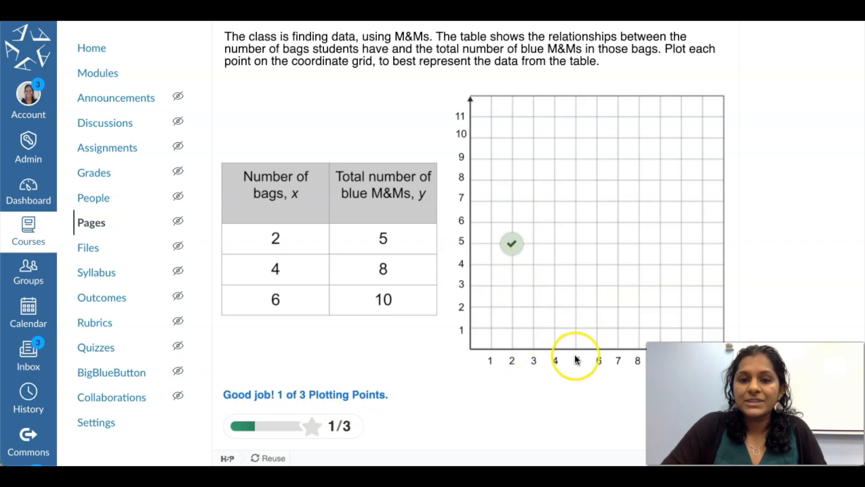
left_click(613, 251)
left_click(553, 179)
left_click(596, 135)
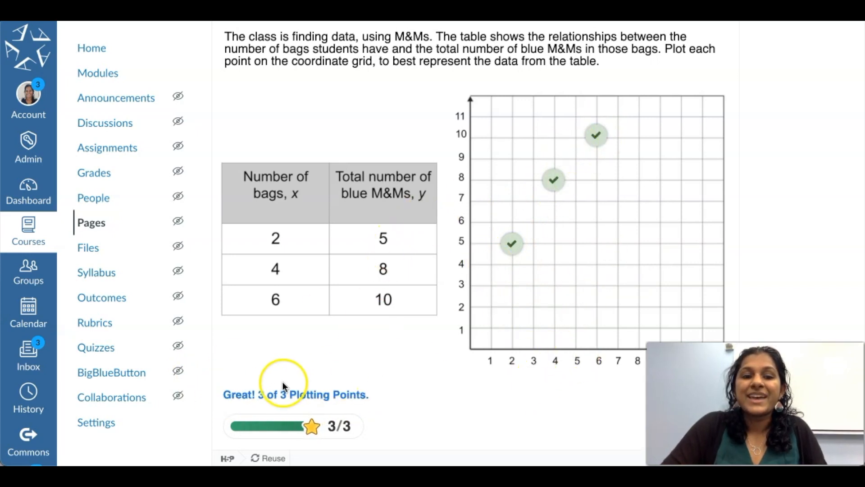
scroll(388, 377, "down", 1)
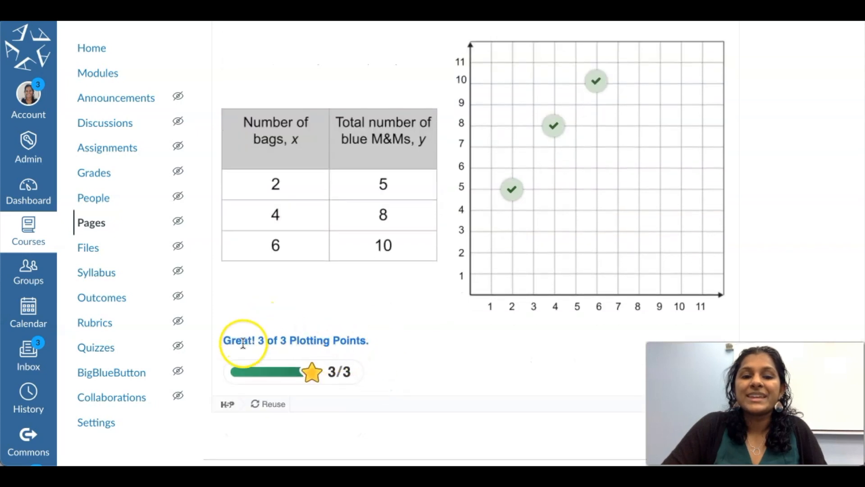